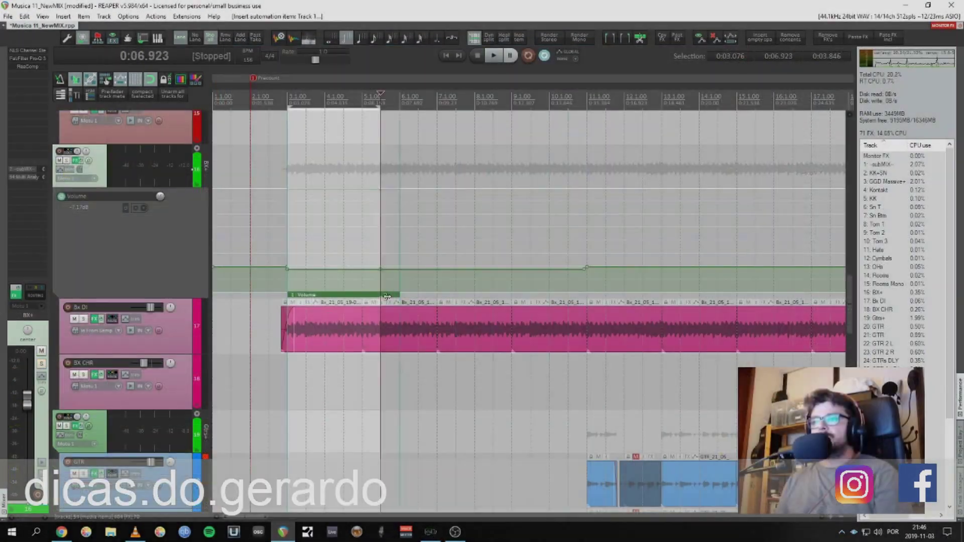
left_click(650, 298)
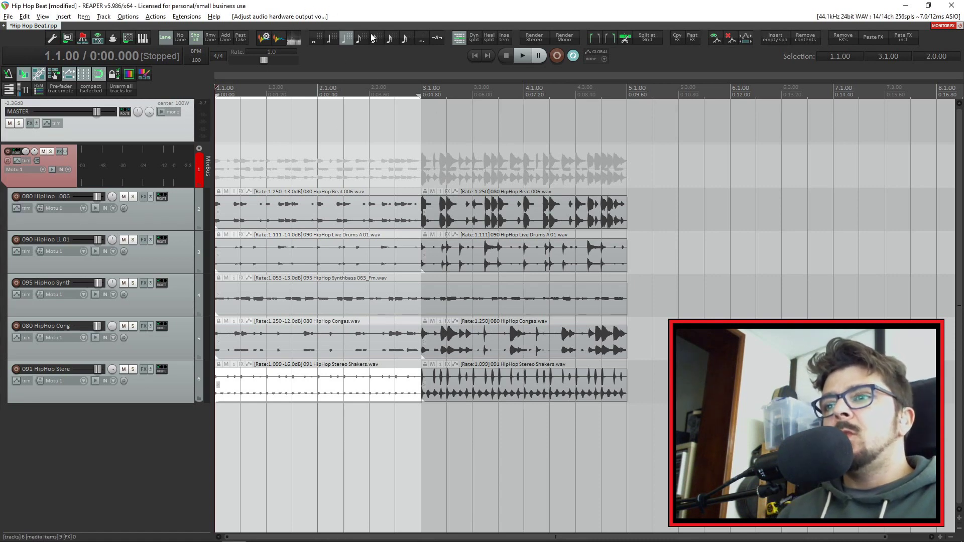
Open the Navigator window and move it above the timeline so the tracks stay uncovered
left_click(43, 17)
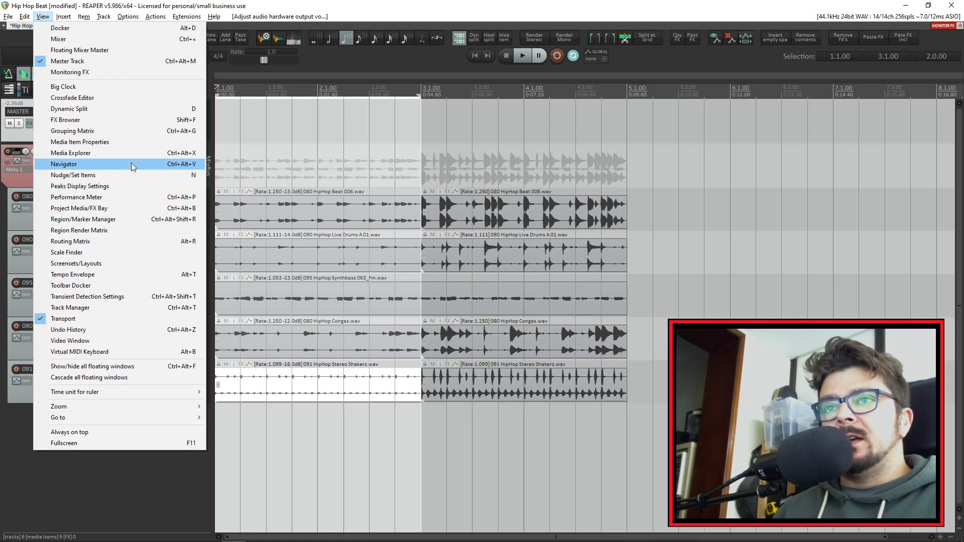
left_click(160, 170)
left_click_drag(402, 126, 378, 123)
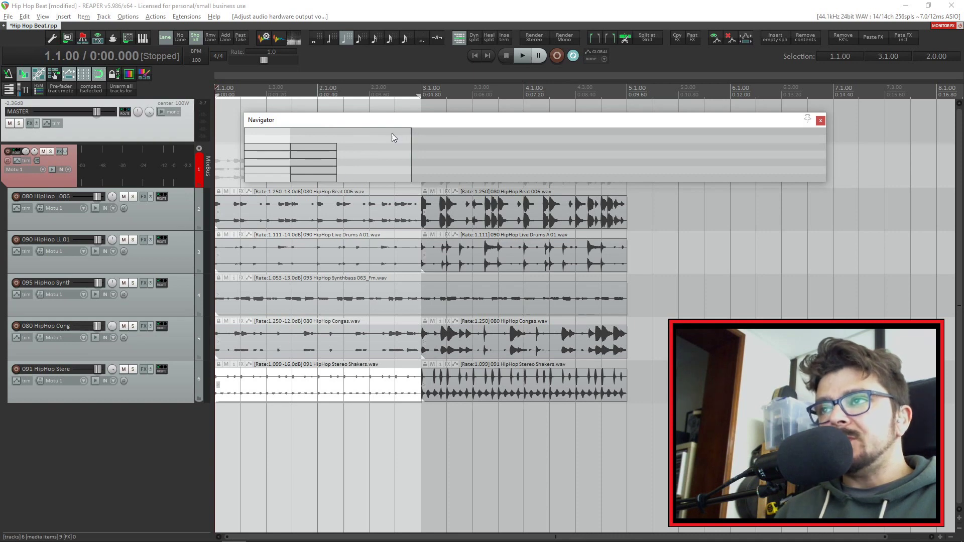
left_click_drag(439, 123, 469, 54)
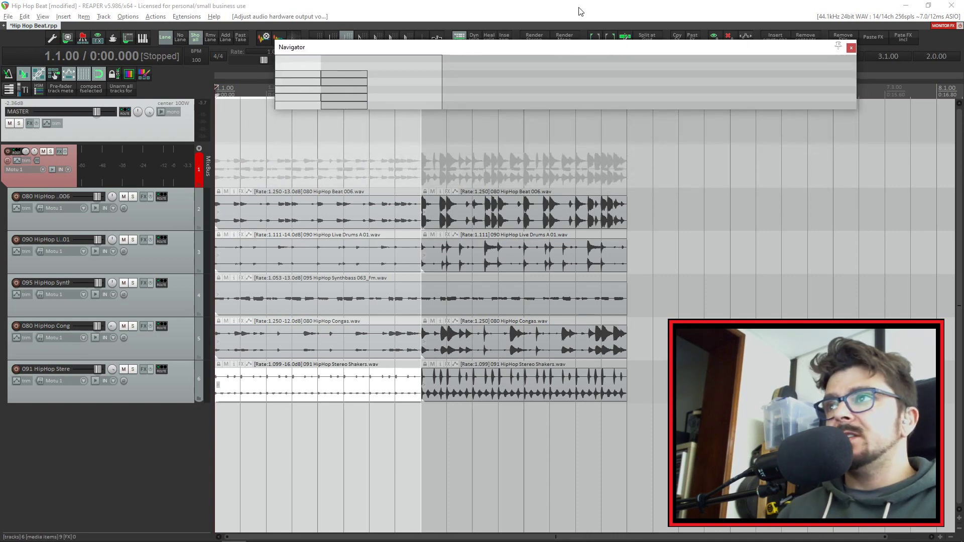
Insert 24 unnamed tracks into the project after the last touched track
scroll(578, 242, "down", 8)
scroll(554, 244, "down", 1)
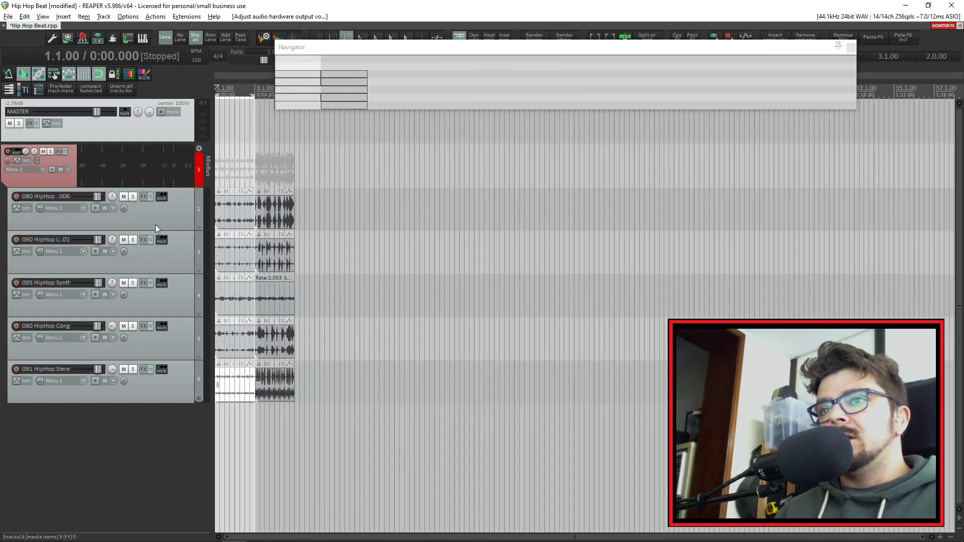
right_click(108, 418)
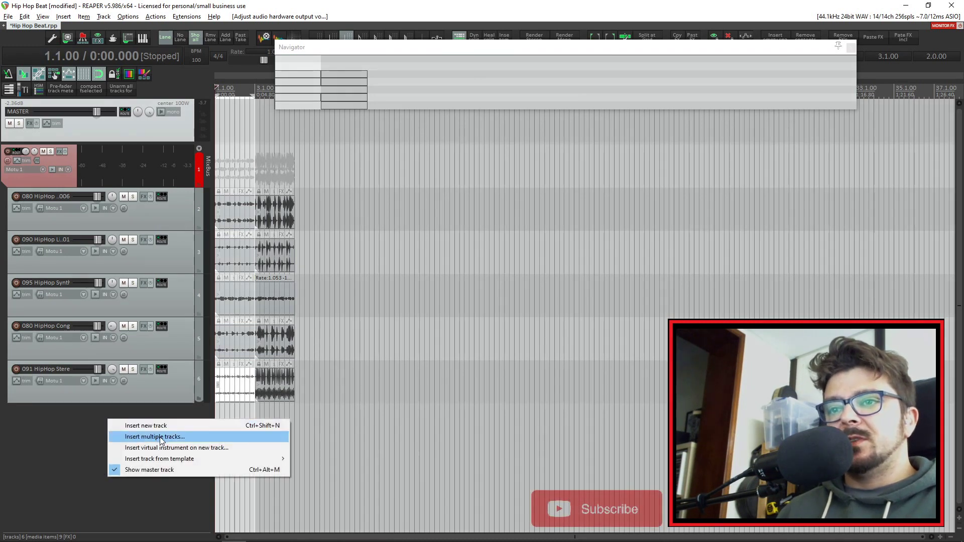
left_click(153, 436)
type("9")
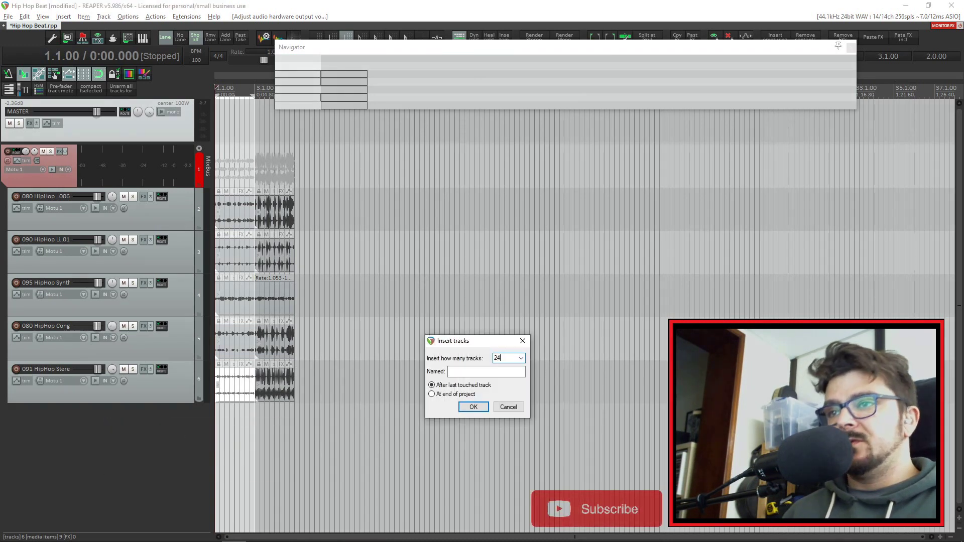
key("Return")
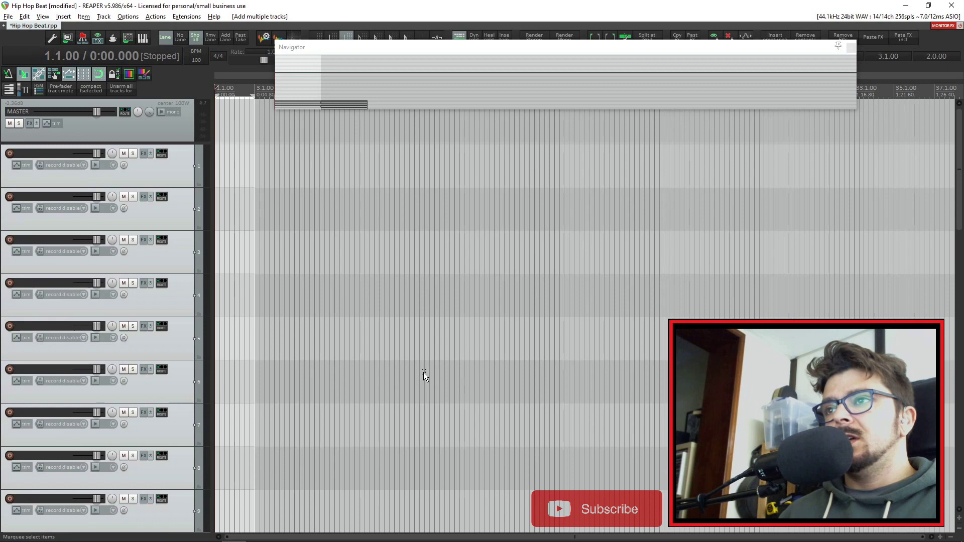
Draw empty MIDI items of varying lengths at scattered positions across the new upper tracks
left_click(541, 264)
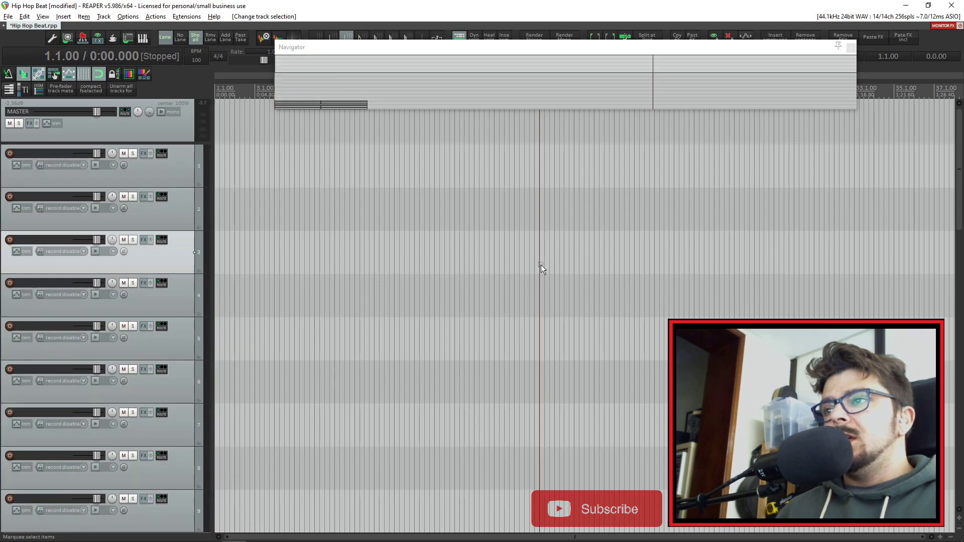
left_click_drag(511, 263, 699, 261)
left_click_drag(462, 347, 663, 347)
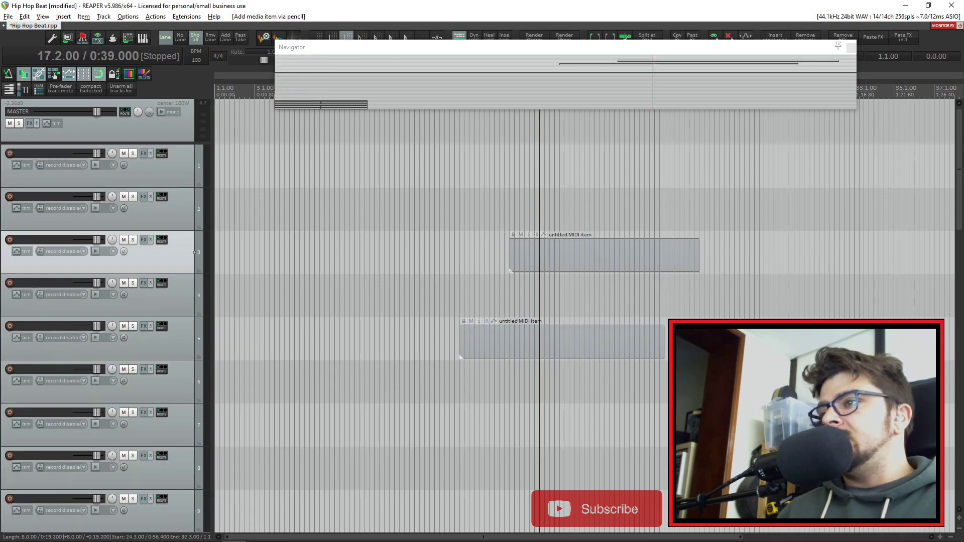
mouse_move(411, 427)
left_mouse_down()
mouse_move(427, 437)
mouse_move(550, 432)
left_mouse_up()
left_click_drag(335, 211, 490, 211)
left_click_drag(732, 204, 844, 203)
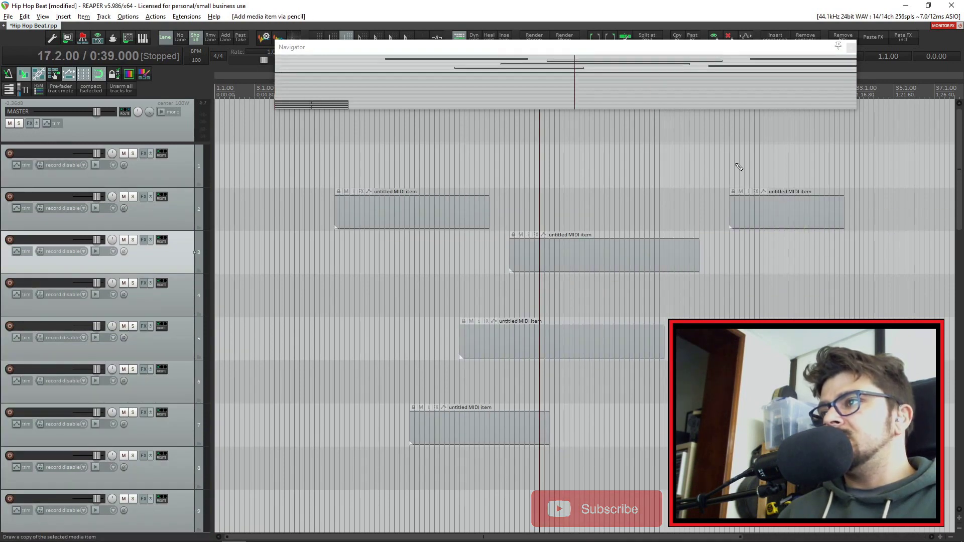
left_click_drag(711, 160, 830, 157)
left_click_drag(666, 470, 820, 469)
scroll(619, 411, "down", 4)
scroll(620, 412, "down", 1)
left_click_drag(454, 385, 599, 385)
left_click_drag(241, 476, 415, 472)
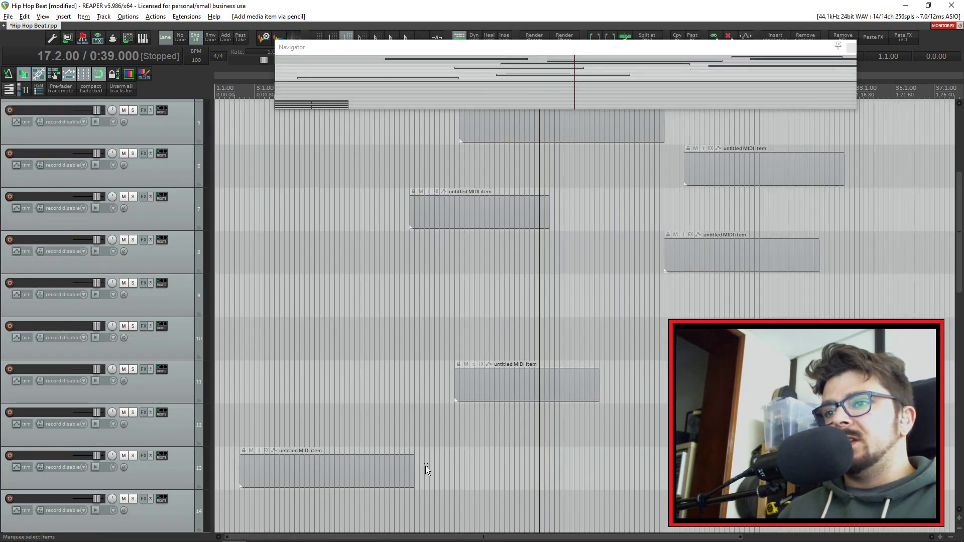
Use the Navigator to jump to the hip hop audio tracks and examine how its view frame follows zooming and scrolling
left_click_drag(513, 46, 486, 69)
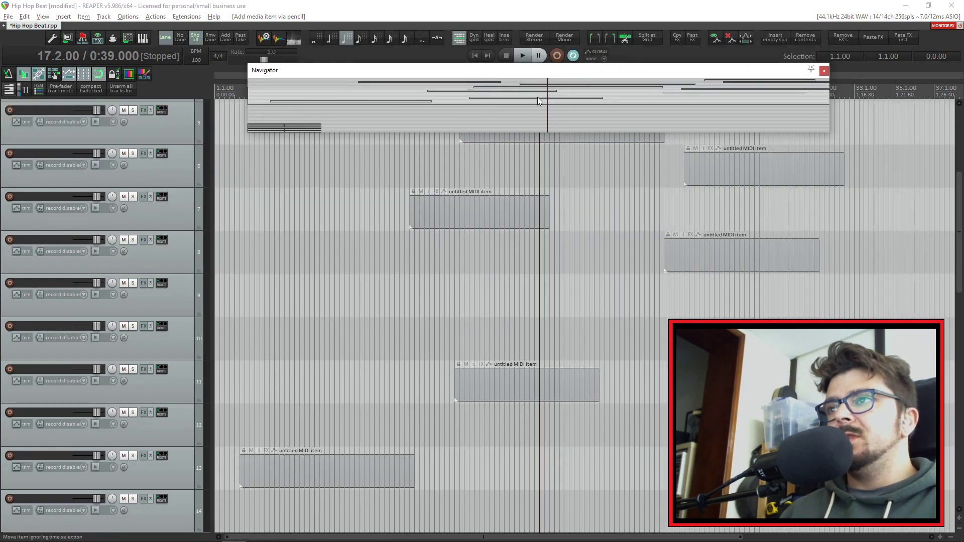
left_click_drag(287, 92, 216, 118)
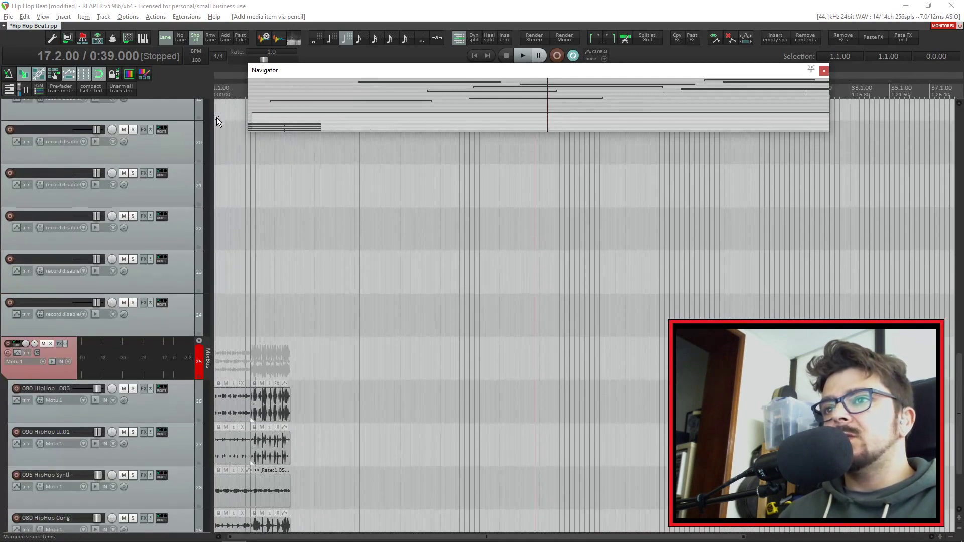
scroll(282, 337, "up", 3)
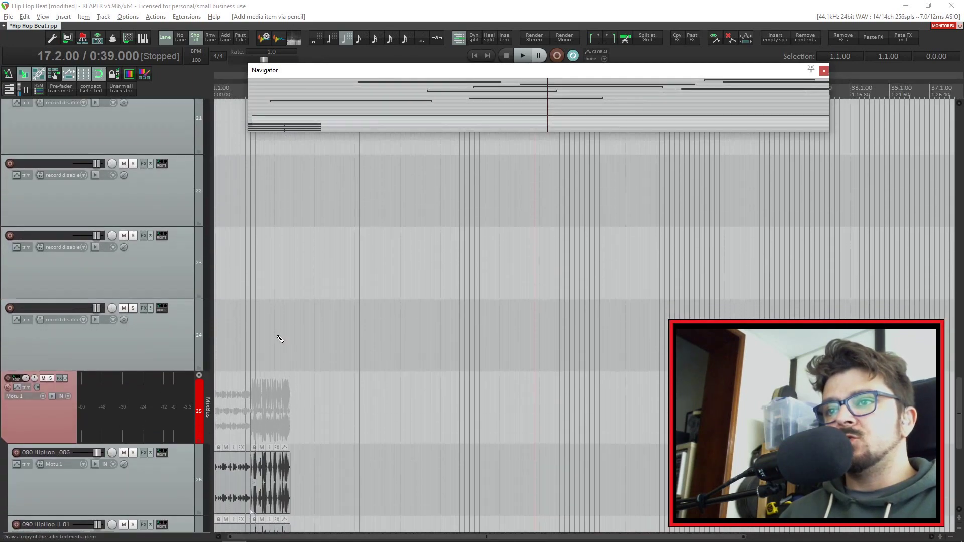
scroll(278, 337, "down", 7)
scroll(278, 336, "up", 2)
scroll(277, 337, "up", 2)
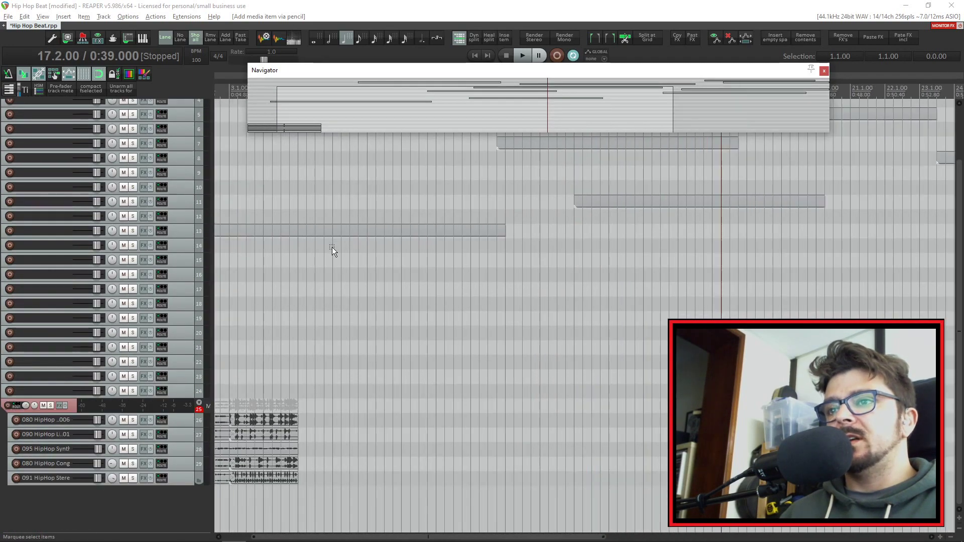
scroll(282, 284, "up", 2)
scroll(254, 451, "up", 6)
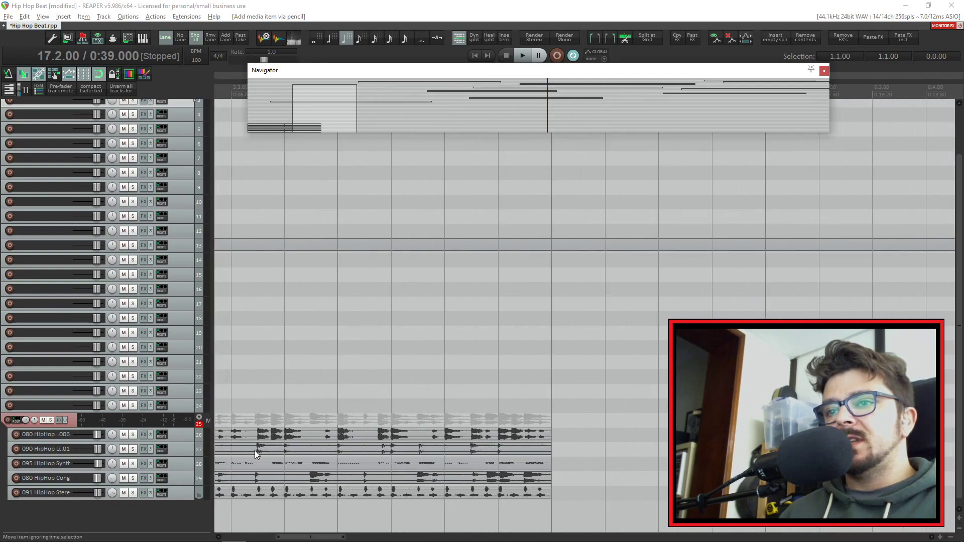
scroll(282, 459, "up", 4)
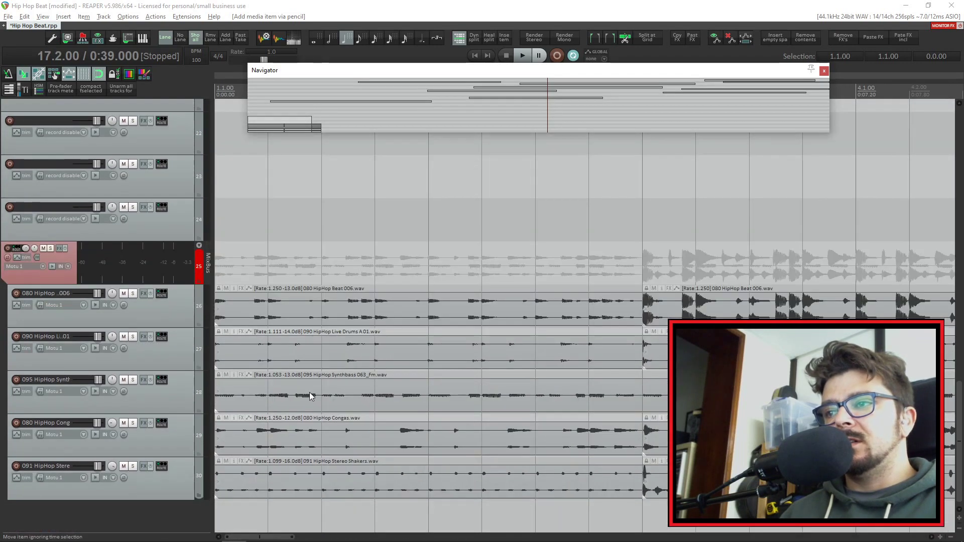
scroll(412, 312, "up", 3)
left_click_drag(438, 302, 589, 324)
left_click_drag(288, 123, 269, 125)
Dock the Navigator window in the docker and reduce the docker's height to a thin strip
right_click(375, 72)
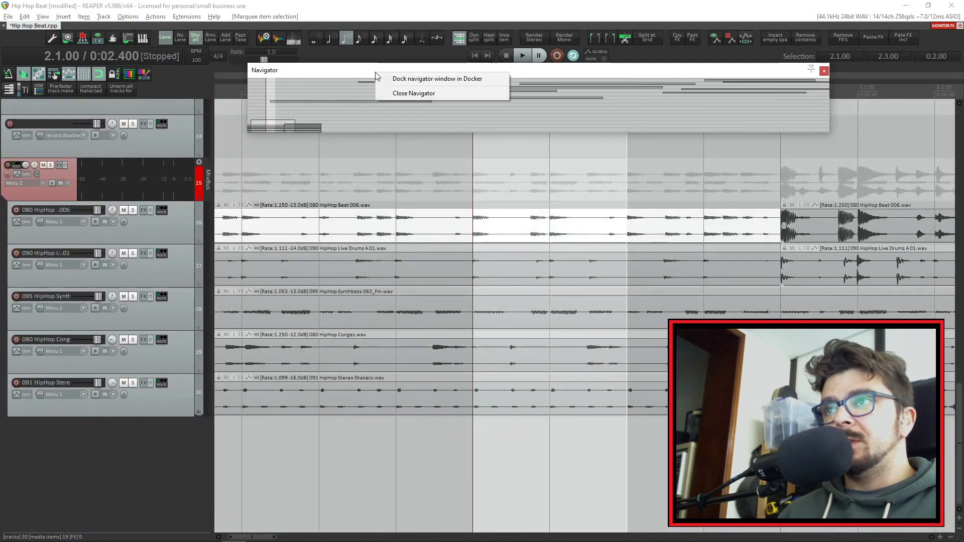
left_click(427, 81)
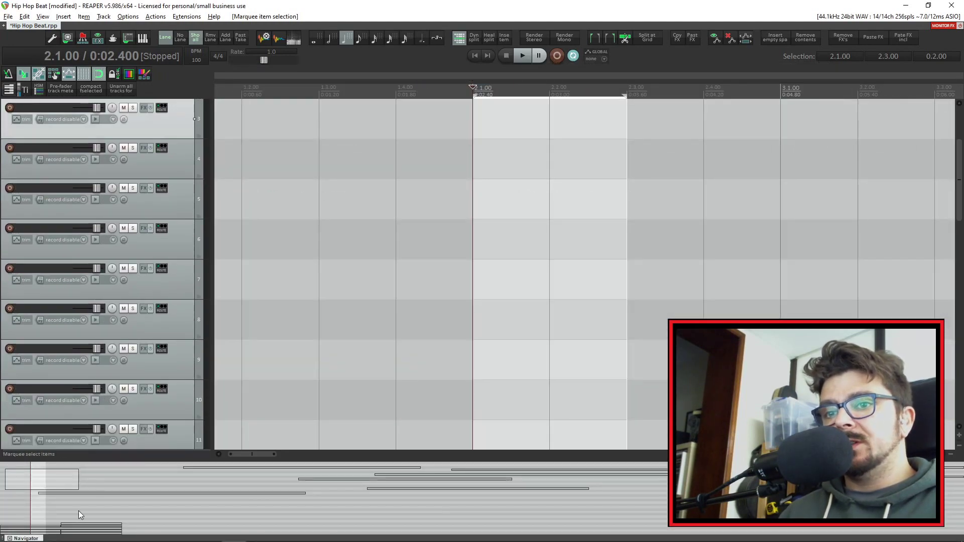
left_click_drag(148, 461, 149, 491)
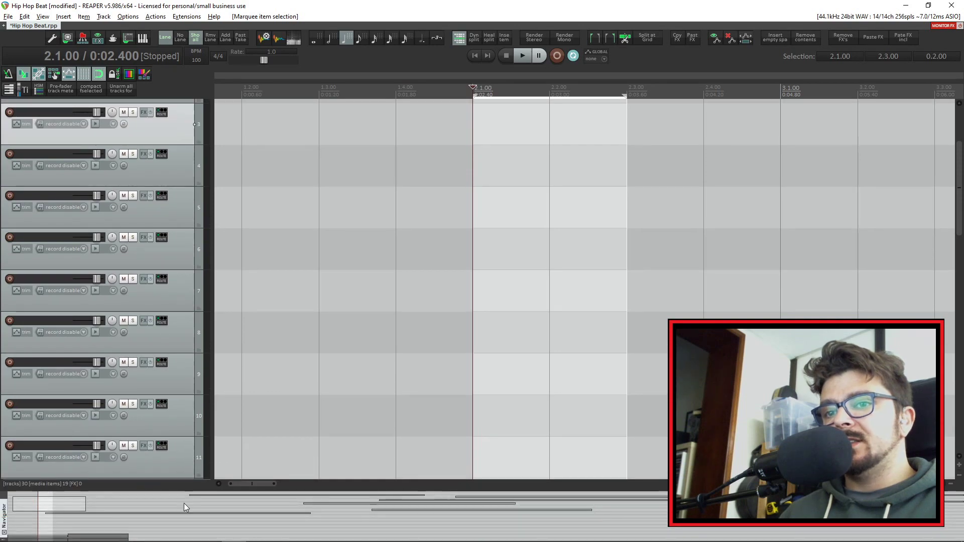
Move the arrange view from the first tracks down to the hip hop audio tracks with the docked Navigator
scroll(415, 276, "up", 1)
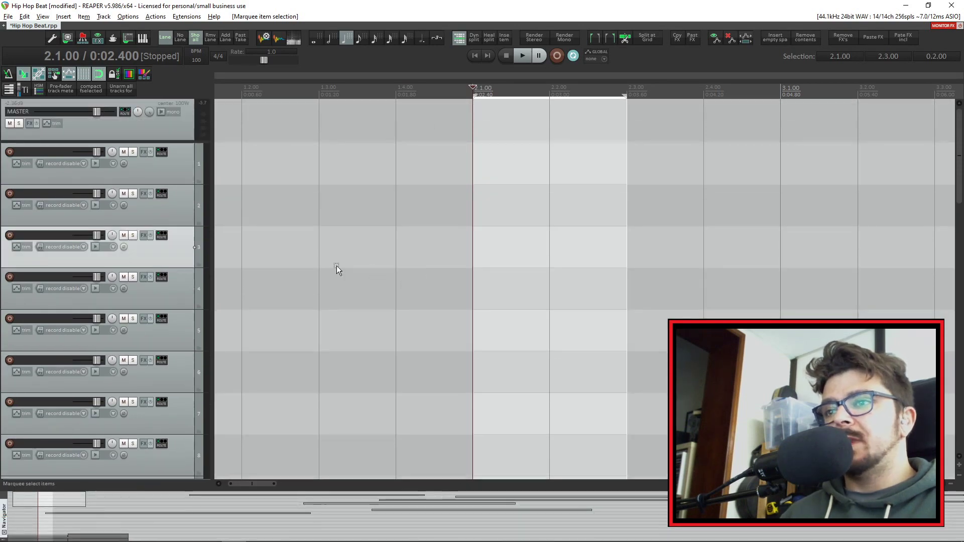
scroll(336, 269, "up", 1)
left_click_drag(56, 501, 77, 535)
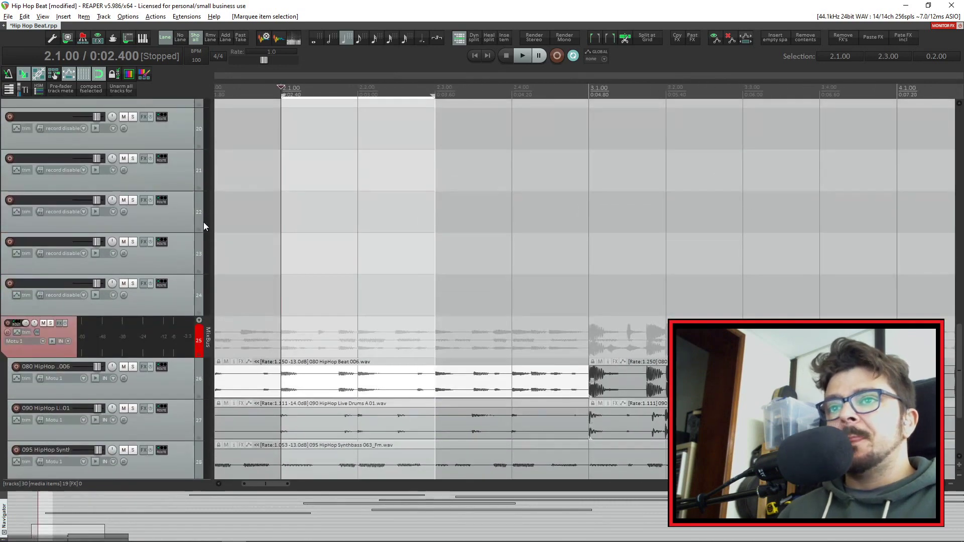
Delete the 24 inserted tracks above the MixBus folder together with their MIDI items
left_click(167, 302)
scroll(184, 182, "up", 10)
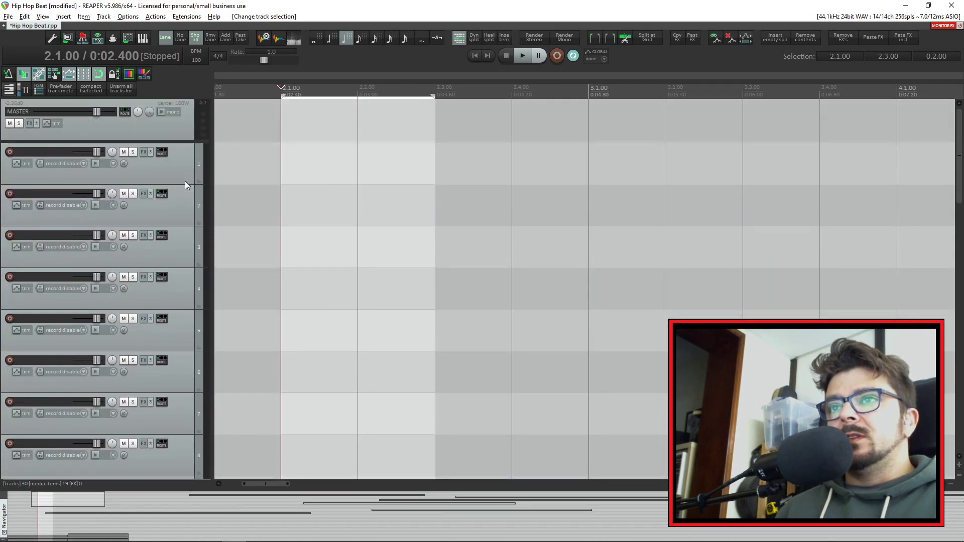
left_click(185, 181, "shift")
key("Delete")
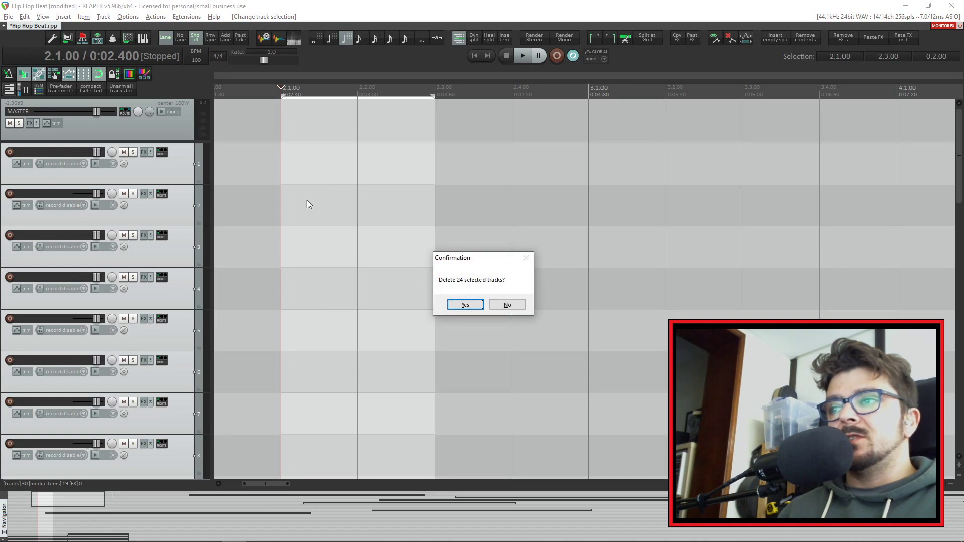
left_click(465, 304)
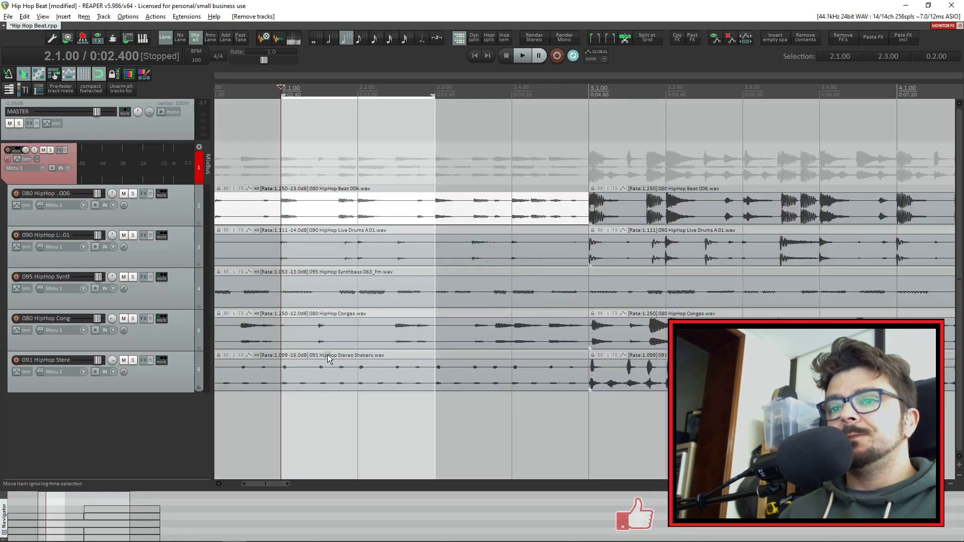
Close the docked Navigator and select the 080 HipHop Beat track
left_click(4, 534)
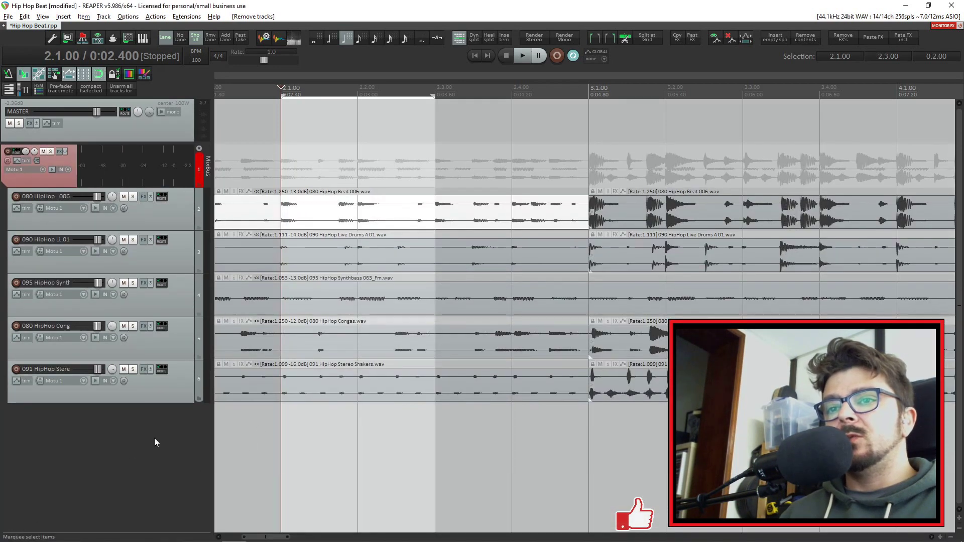
left_click(188, 424)
scroll(422, 265, "down", 8)
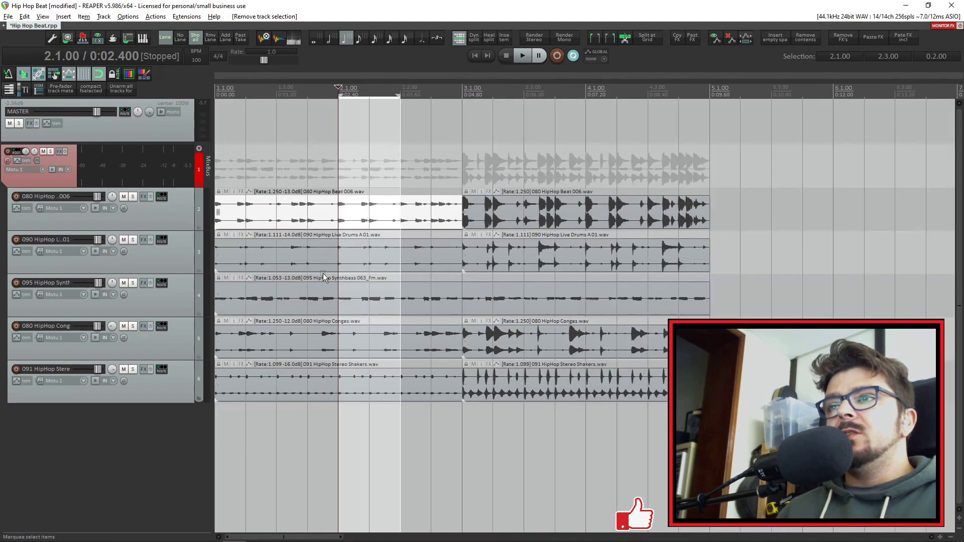
left_click(185, 208)
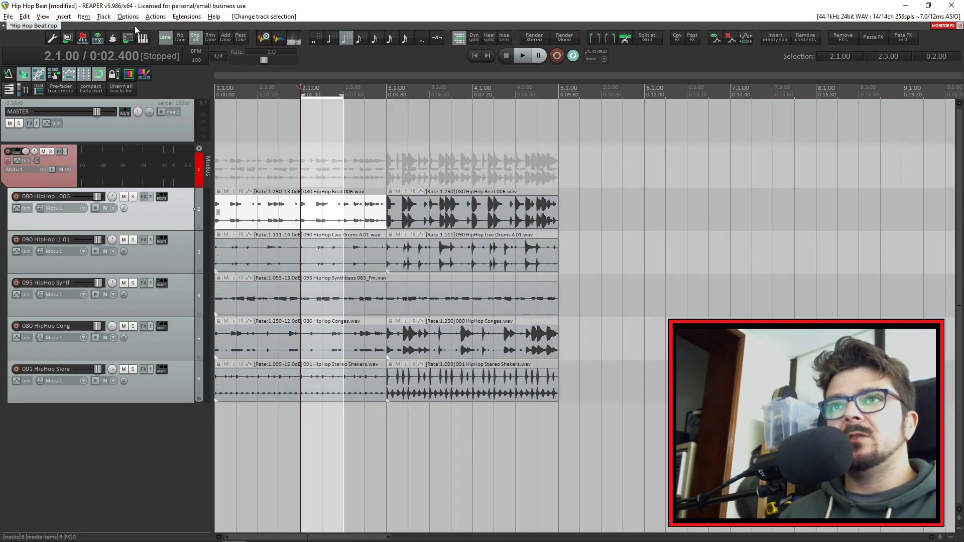
Create a new project tab and save its project on the Desktop as teste 2
right_click(2, 29)
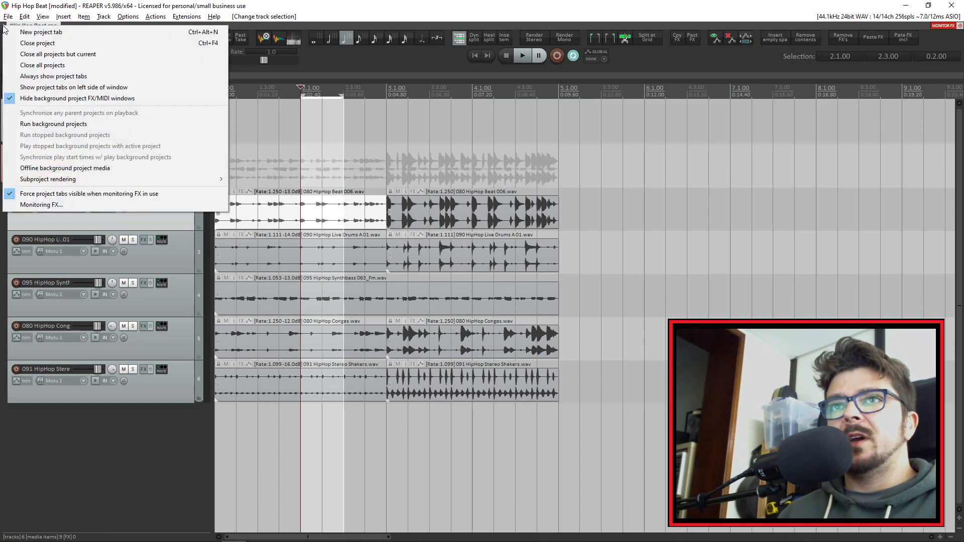
left_click(91, 32)
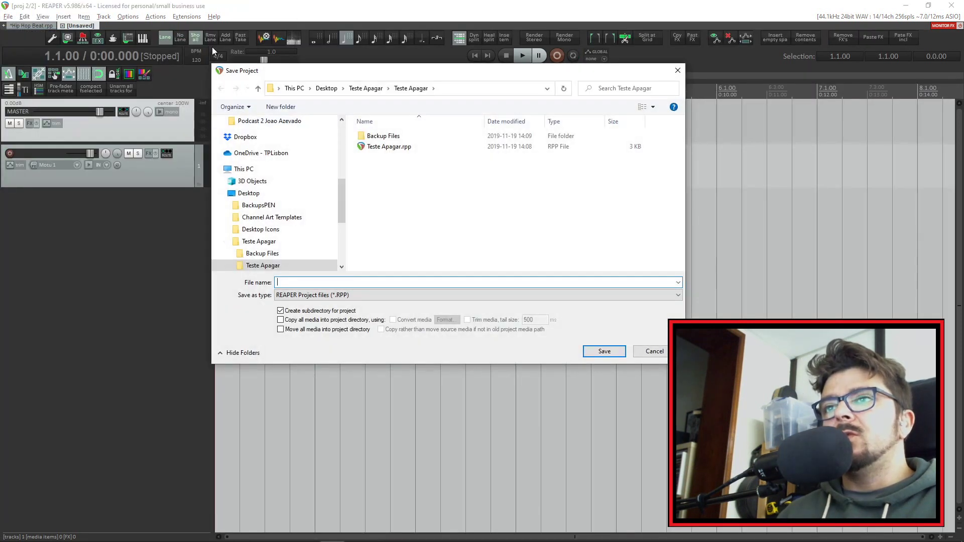
left_click(366, 89)
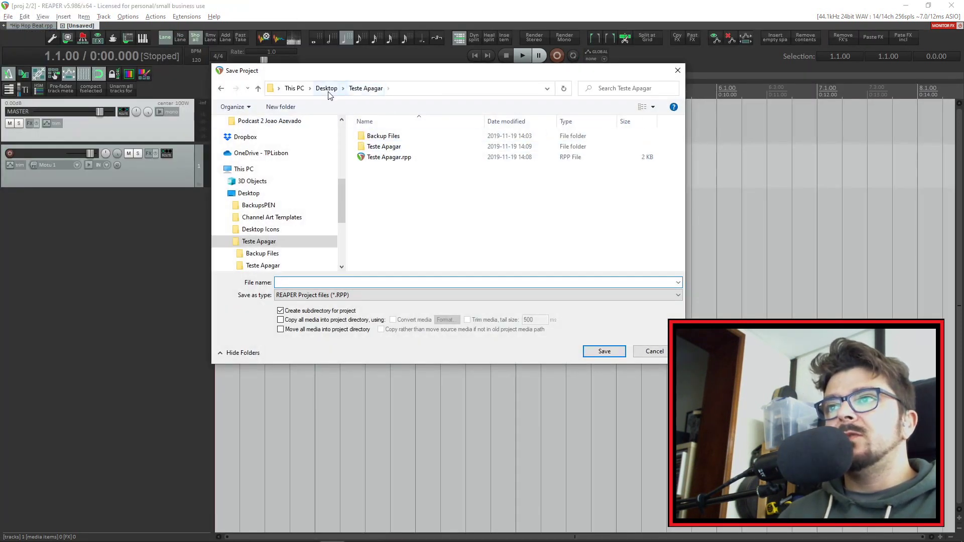
left_click(326, 88)
type("teste 2")
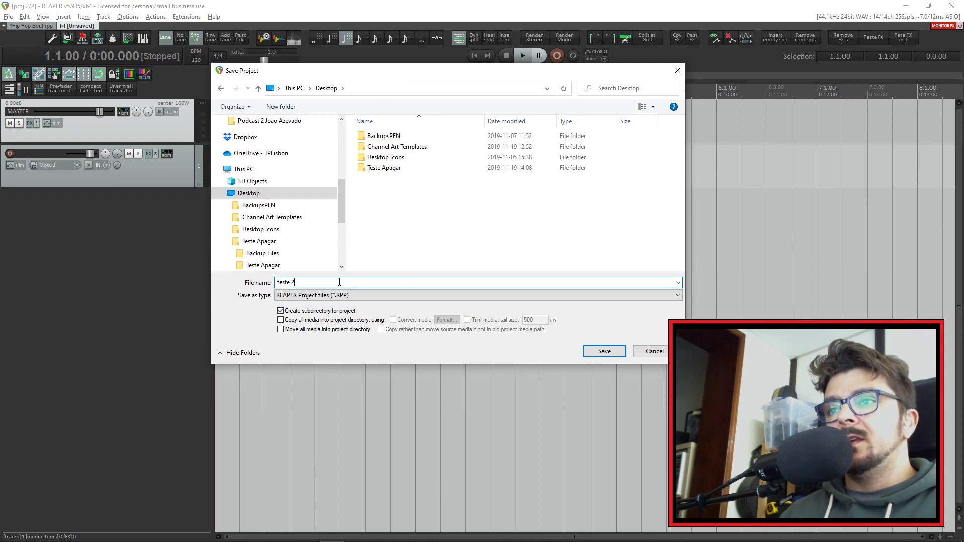
left_click(601, 351)
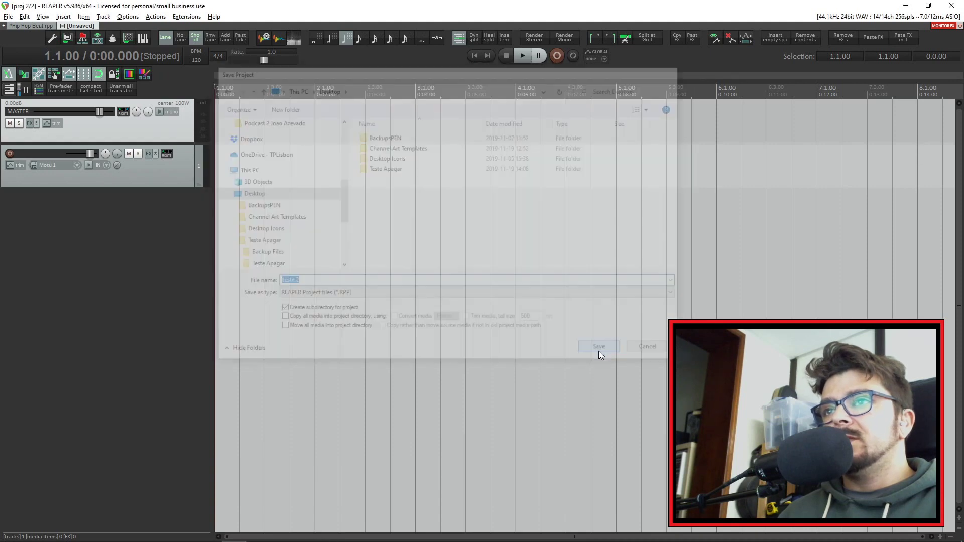
left_click(459, 360)
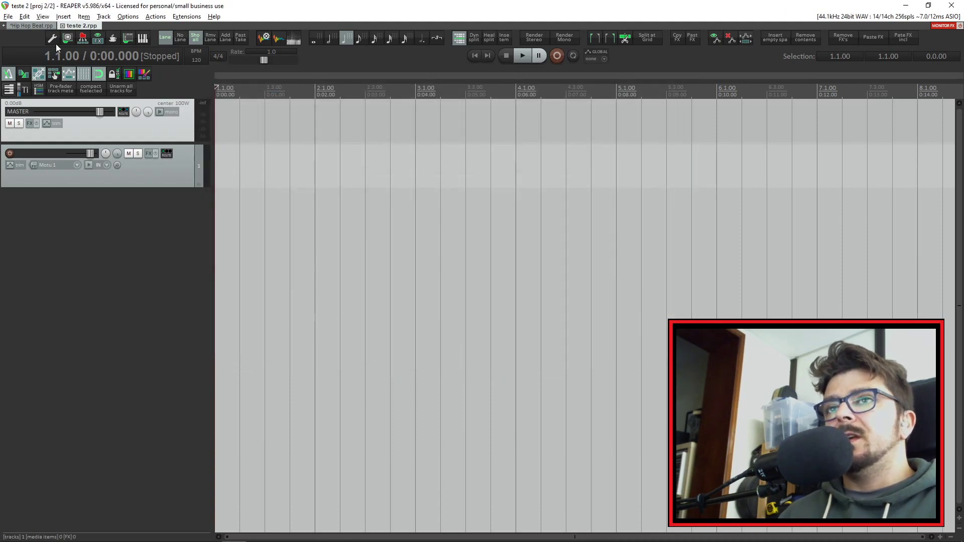
Copy the 080 HipHop Congas and 091 HipHop Stereo Shakers tracks from Hip Hop Beat below teste 2's unnamed track, and select all their media items
left_click(33, 26)
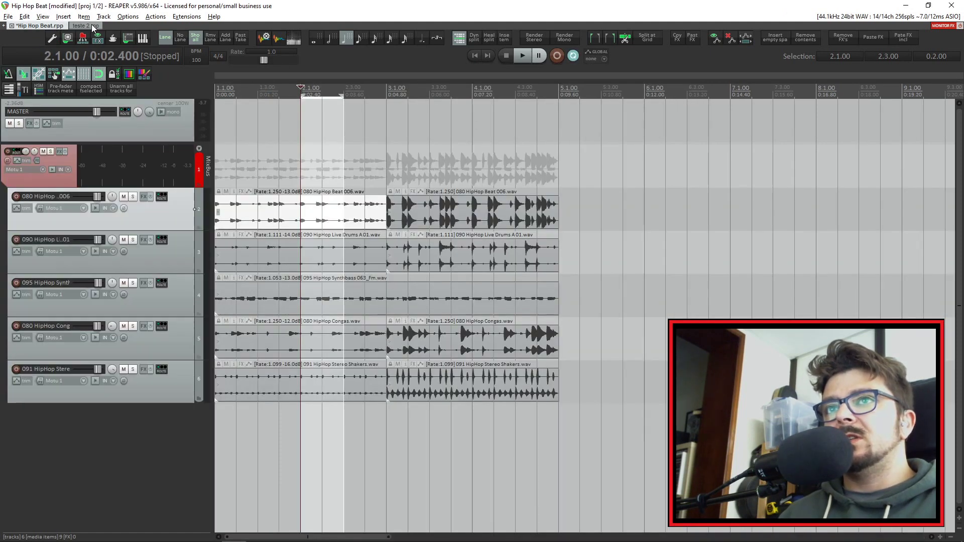
left_click(91, 25)
left_click(40, 26)
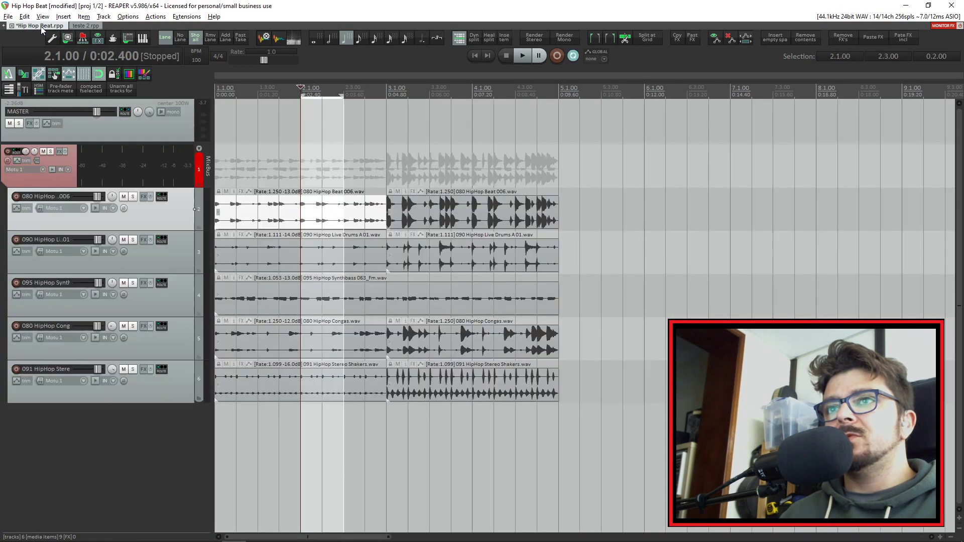
left_click(164, 387)
left_click(172, 336, "ctrl")
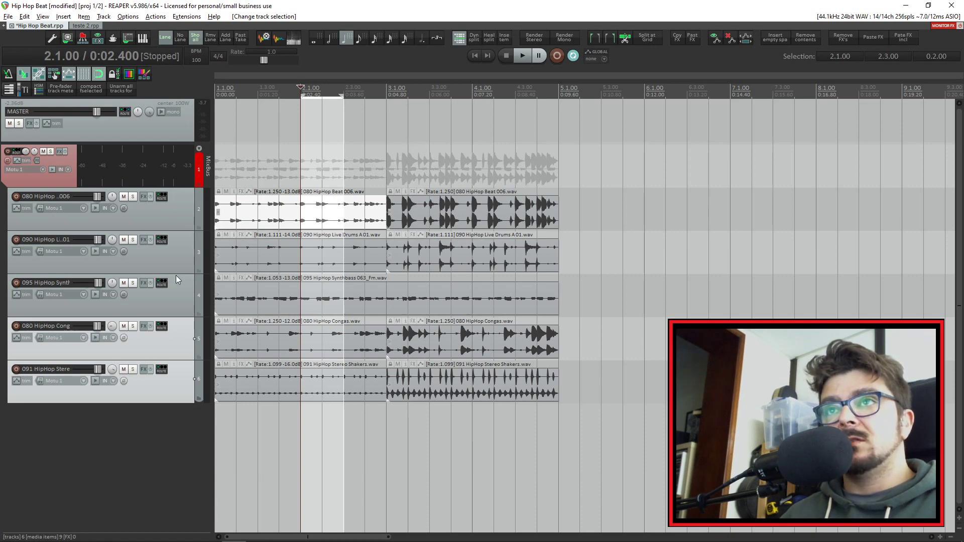
left_click(92, 26)
left_click(169, 169)
key("ctrl+v")
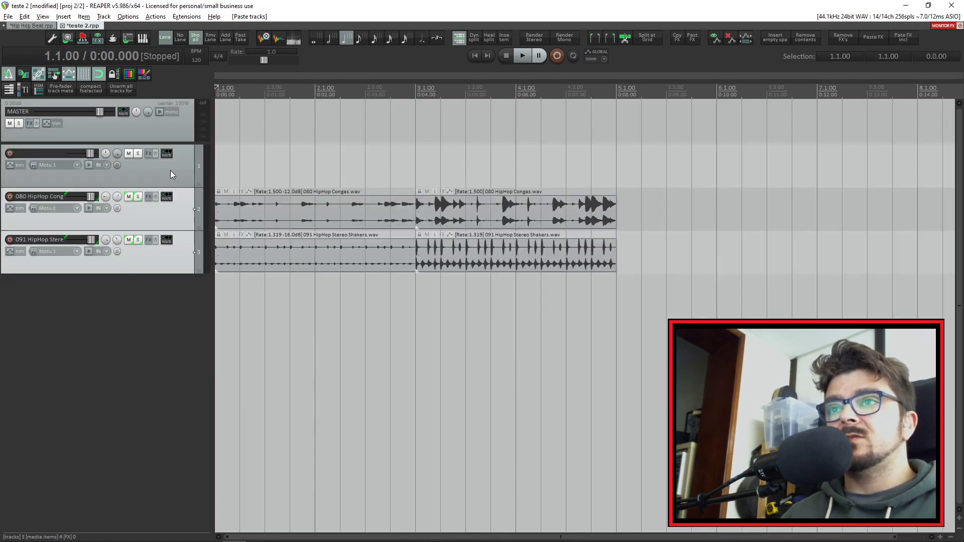
left_click(206, 321)
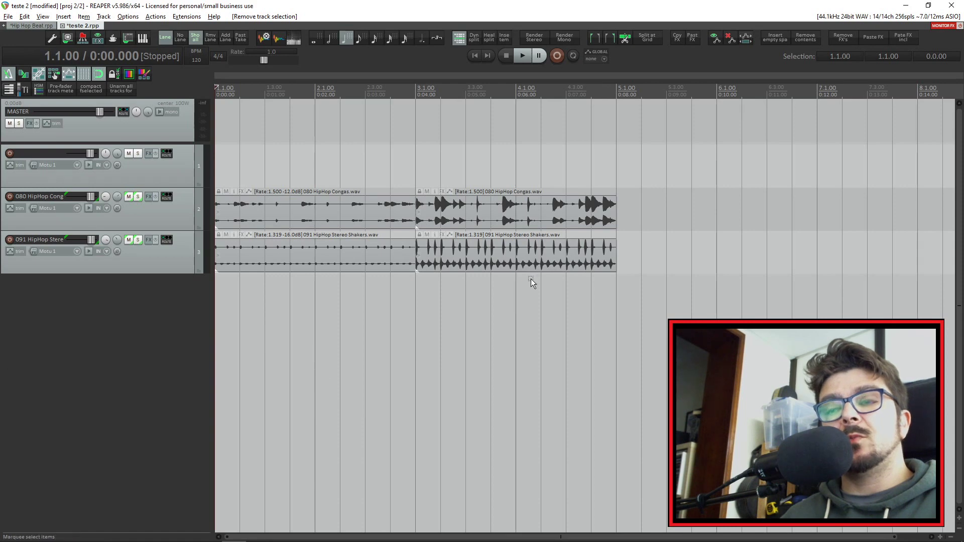
left_click_drag(290, 161, 668, 329)
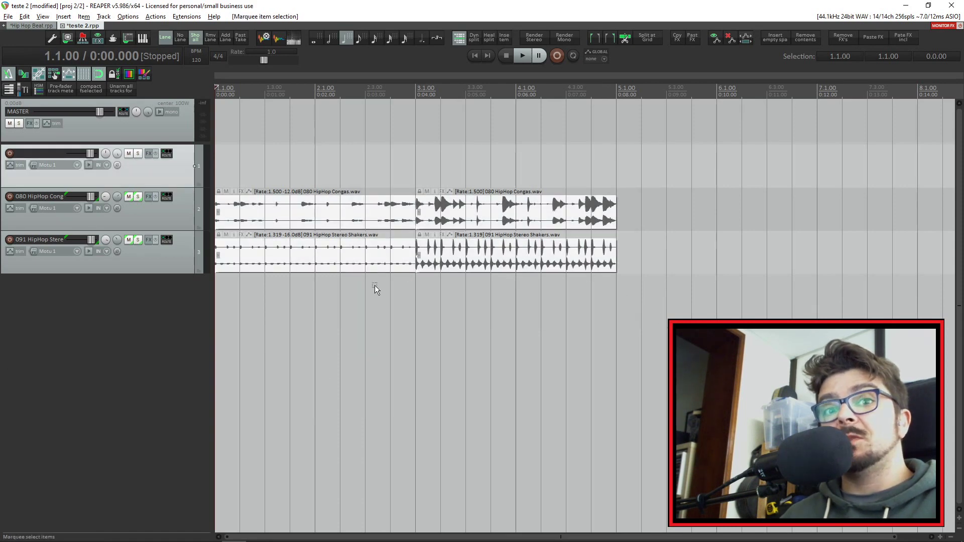
Switch back and forth between the Hip Hop Beat and teste 2 projects to compare them, ending on Hip Hop Beat
left_click(32, 26)
left_click(86, 27)
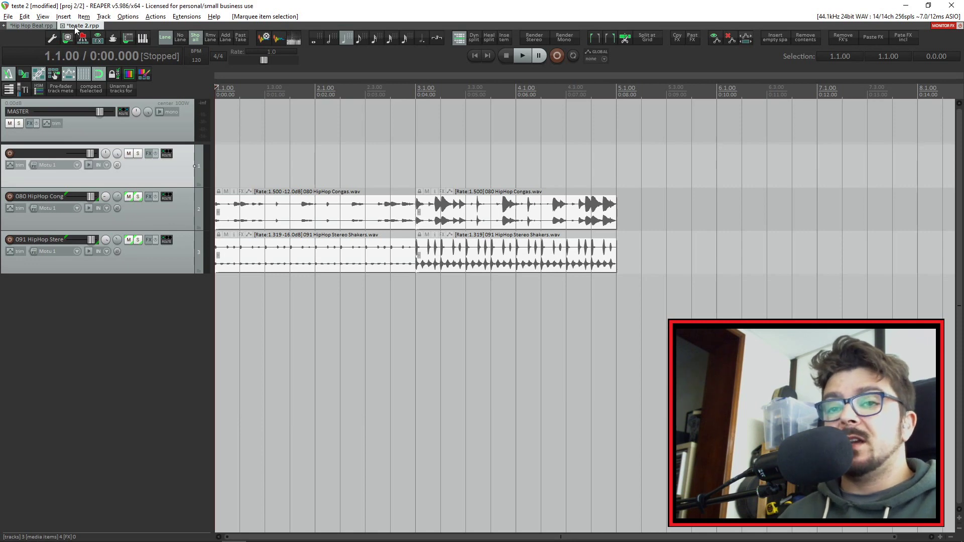
left_click(39, 27)
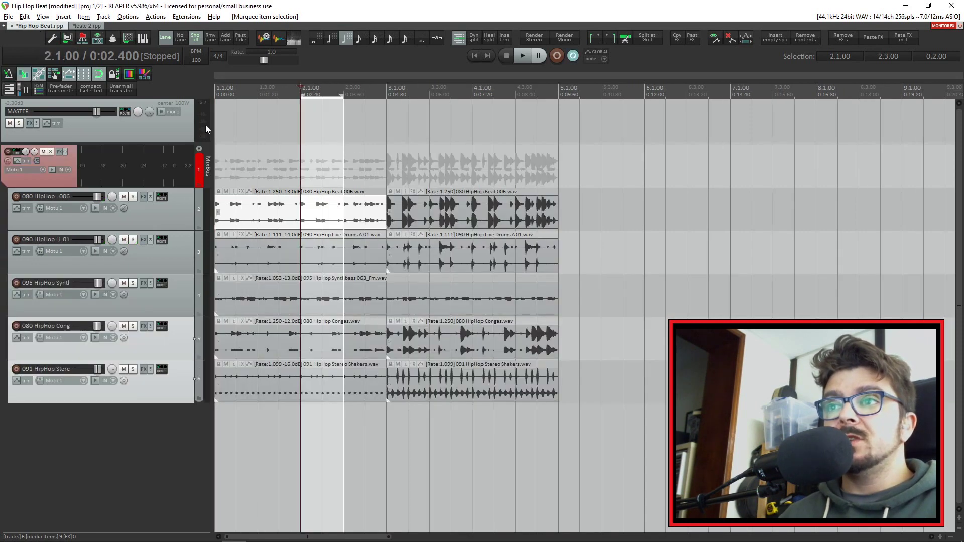
left_click(86, 27)
left_click(45, 27)
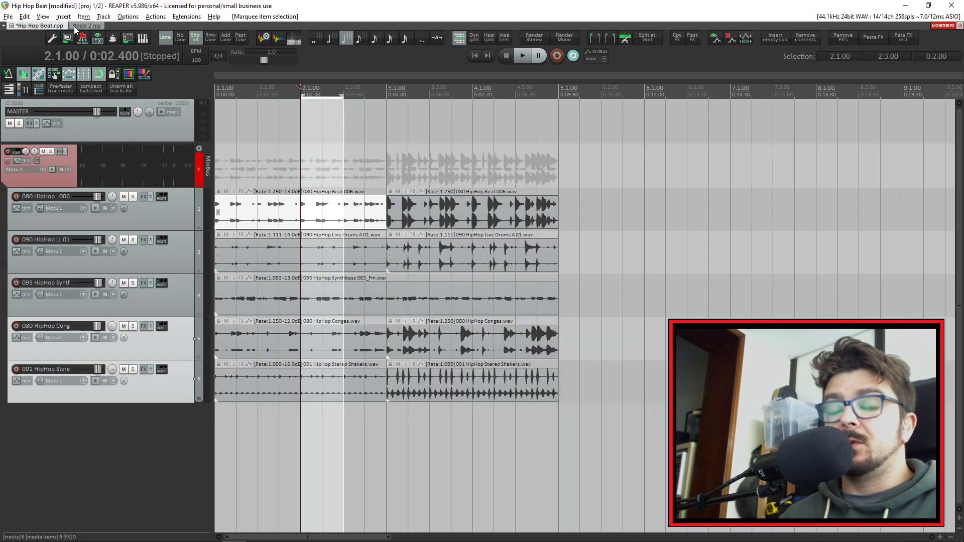